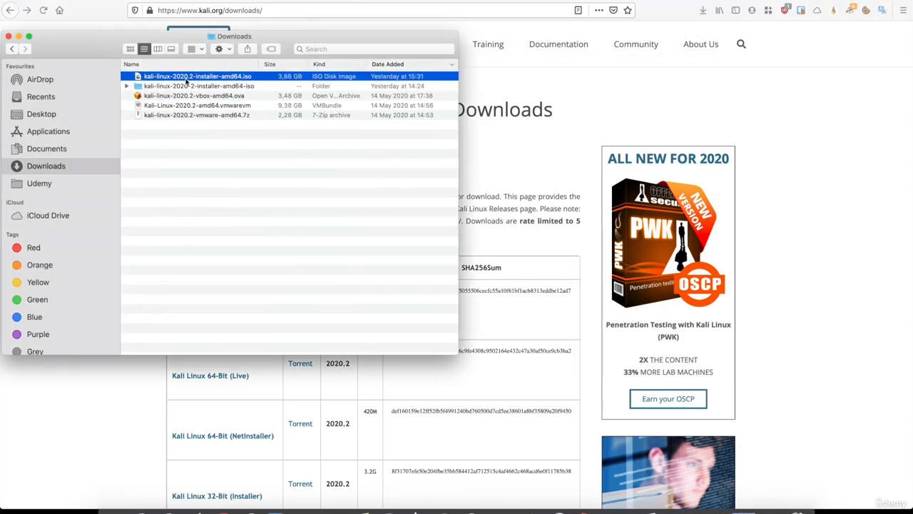
- Select kali-linux-2020.2-installer-amd64.iso in the Finder Downloads folder
{"action": "left_click", "coordinate": [184, 78]}
{"action": "left_click", "coordinate": [192, 172]}
- From the VMware Fusion library, start a new virtual machine with + > New… and centre the dialog
{"action": "left_click", "coordinate": [278, 508]}
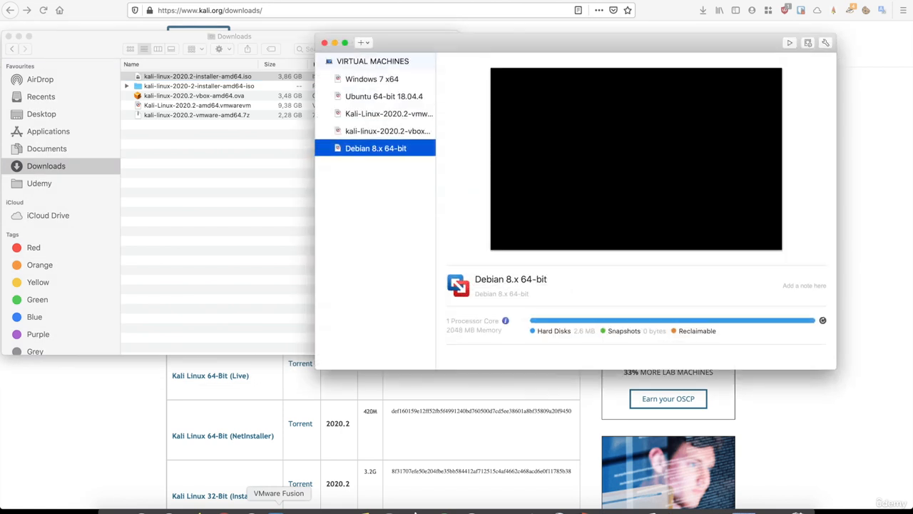
{"action": "left_click", "coordinate": [364, 42]}
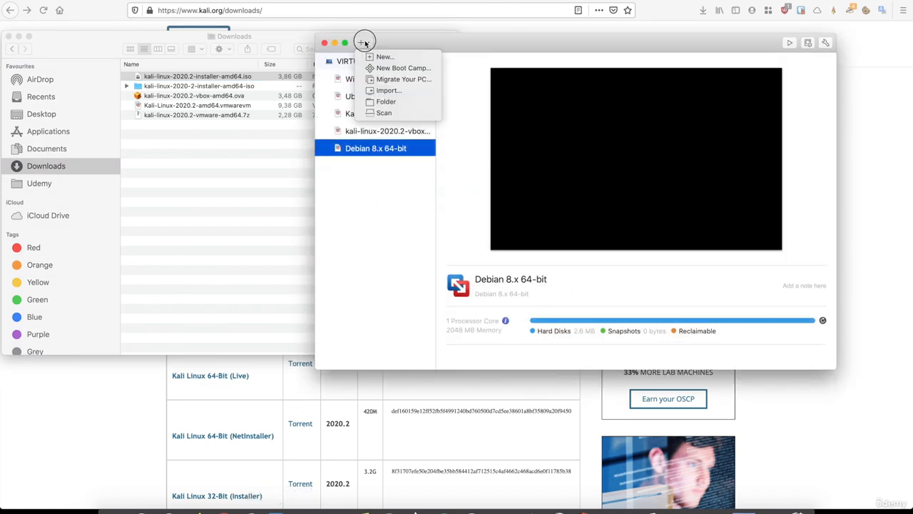
{"action": "left_click", "coordinate": [386, 57]}
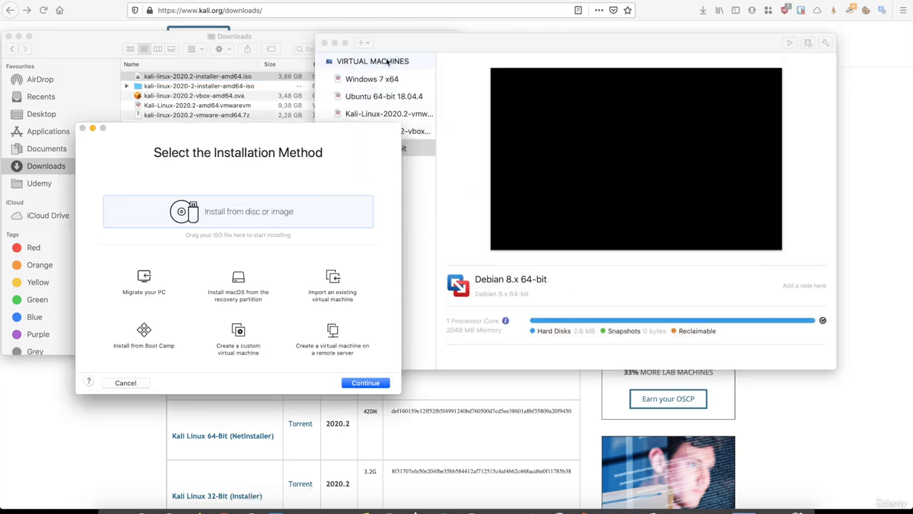
{"action": "left_click_drag", "start_coordinate": [266, 136], "coordinate": [616, 65]}
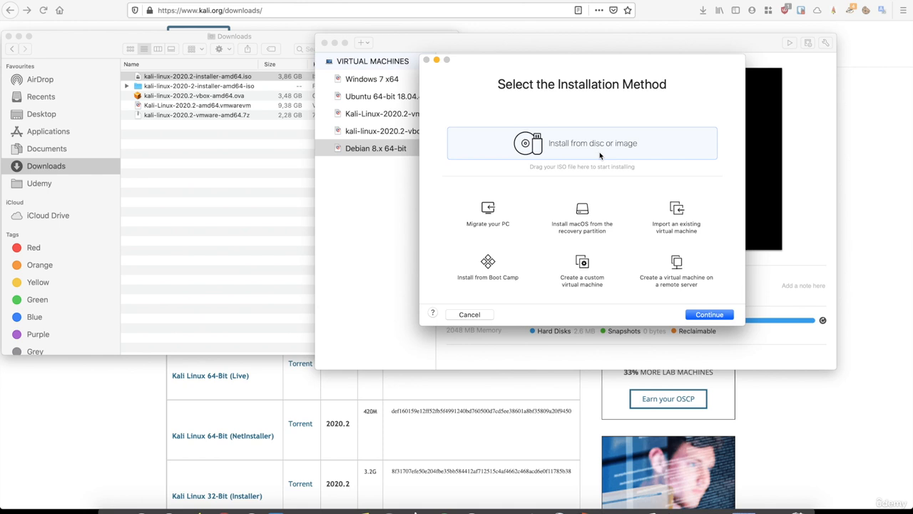
- Drag the Kali 2020.2 installer ISO from Downloads into the wizard as the install image
{"action": "left_click", "coordinate": [707, 315]}
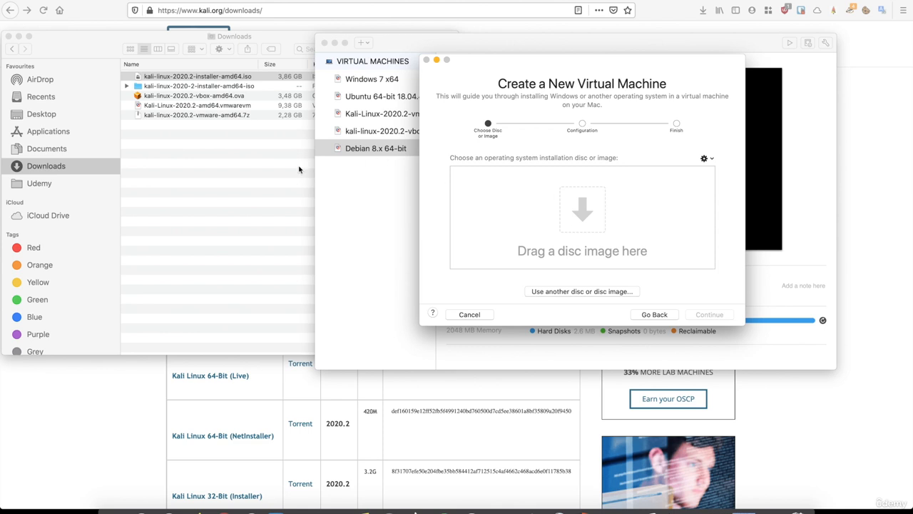
{"action": "left_click", "coordinate": [143, 46]}
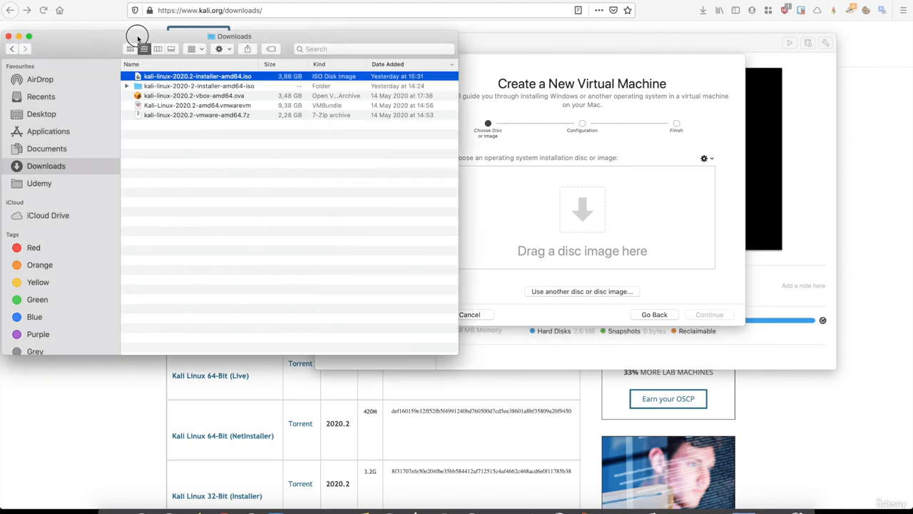
{"action": "left_click_drag", "start_coordinate": [149, 84], "coordinate": [500, 214]}
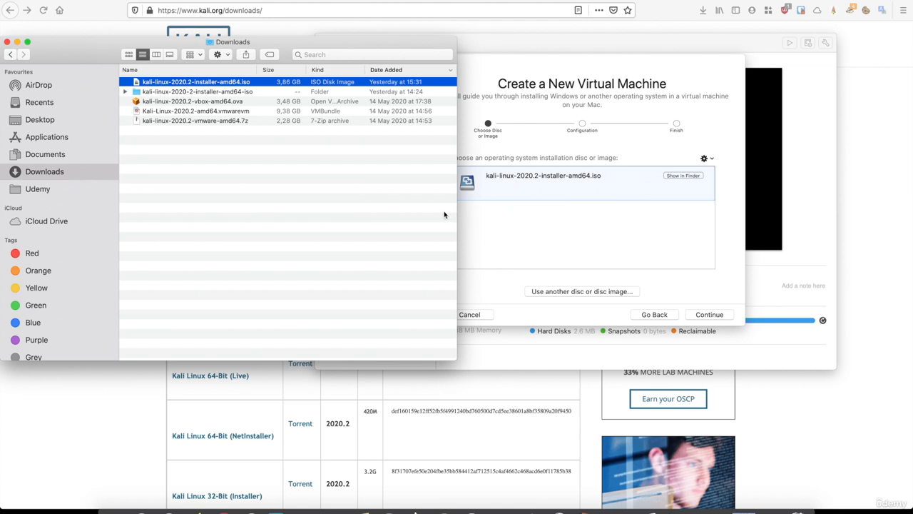
{"action": "left_click", "coordinate": [532, 251]}
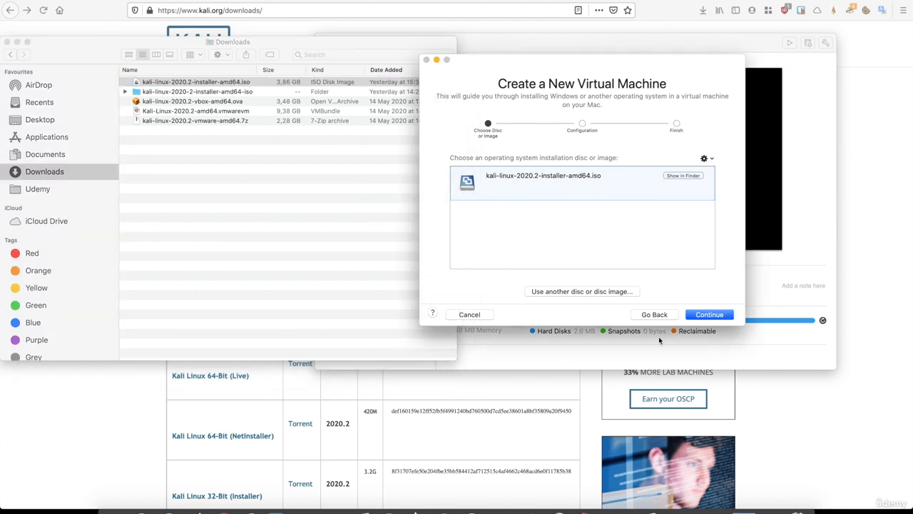
{"action": "left_click", "coordinate": [701, 316]}
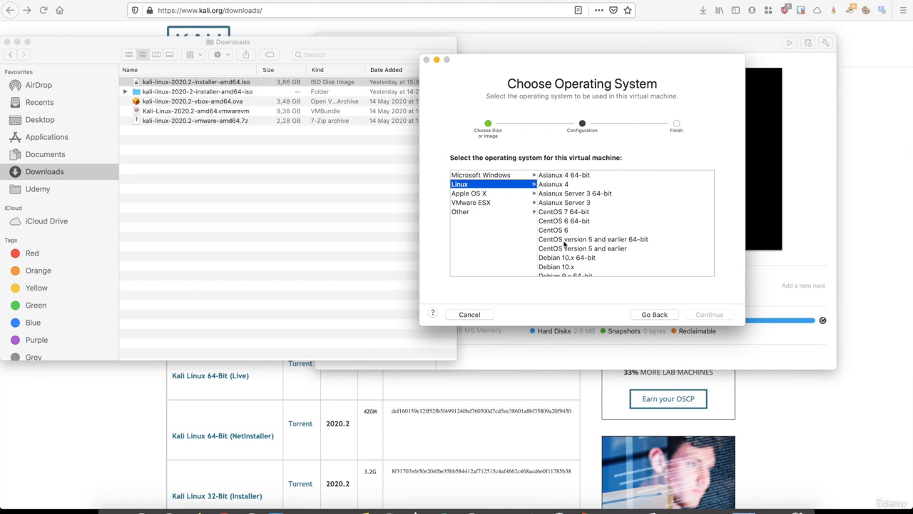
- Pick Debian 8.x 64-bit from the Linux list as the guest operating system
{"action": "scroll", "coordinate": [564, 243], "scroll_direction": "down", "scroll_amount": 5}
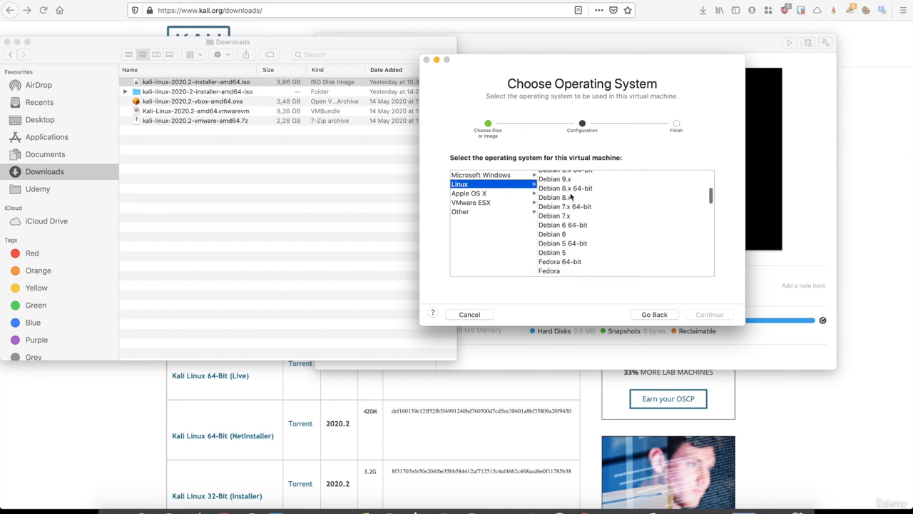
{"action": "left_click", "coordinate": [570, 189]}
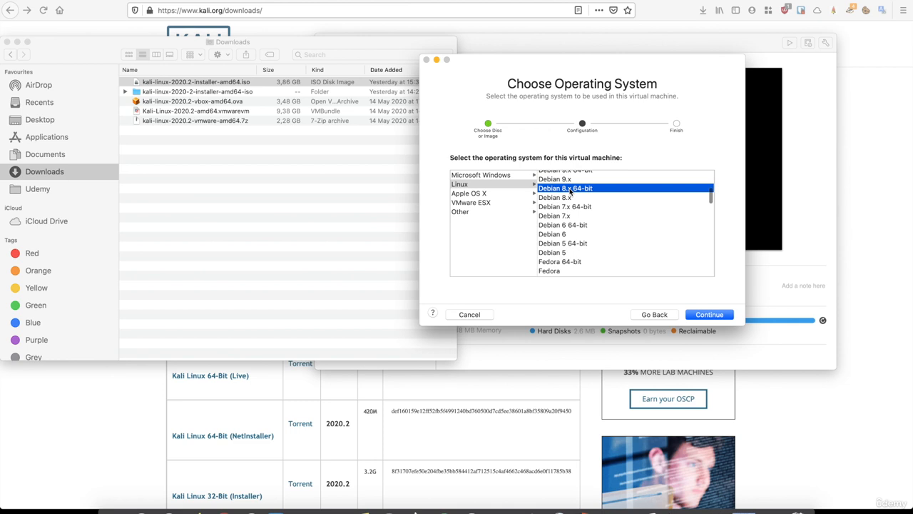
{"action": "left_click", "coordinate": [708, 316]}
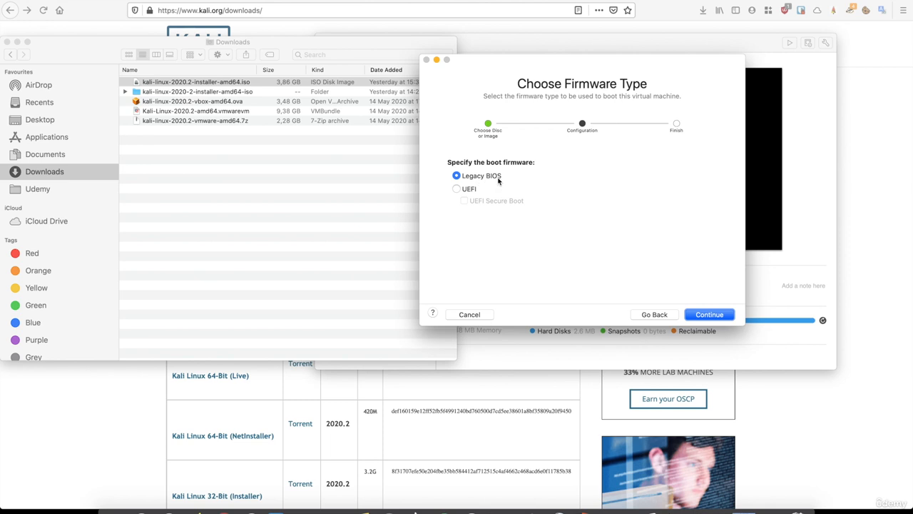
- Keep Legacy BIOS firmware and finish with the 20 GB disk, 2 GB memory configuration
{"action": "left_click", "coordinate": [693, 318]}
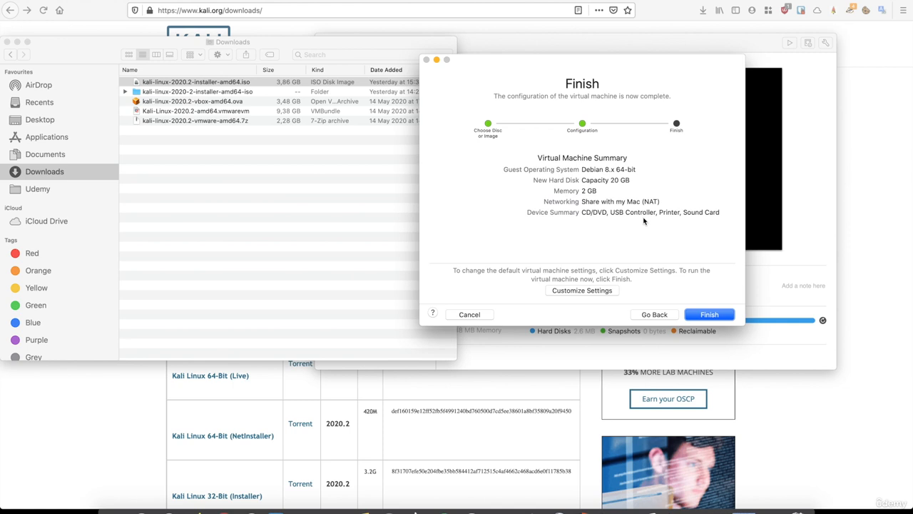
{"action": "left_click", "coordinate": [705, 319]}
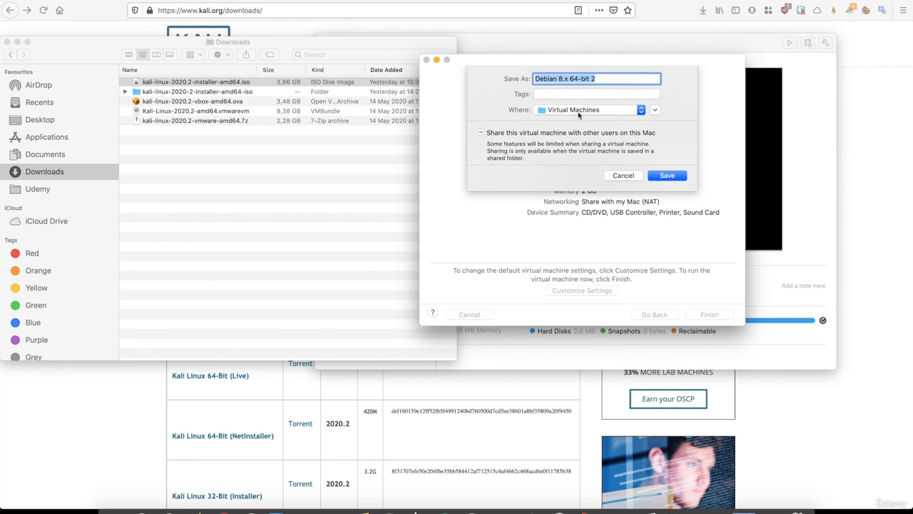
- Save the VM as 'Debian 8.x 64-bit 2', power it on and close the library window
{"action": "left_click", "coordinate": [666, 175]}
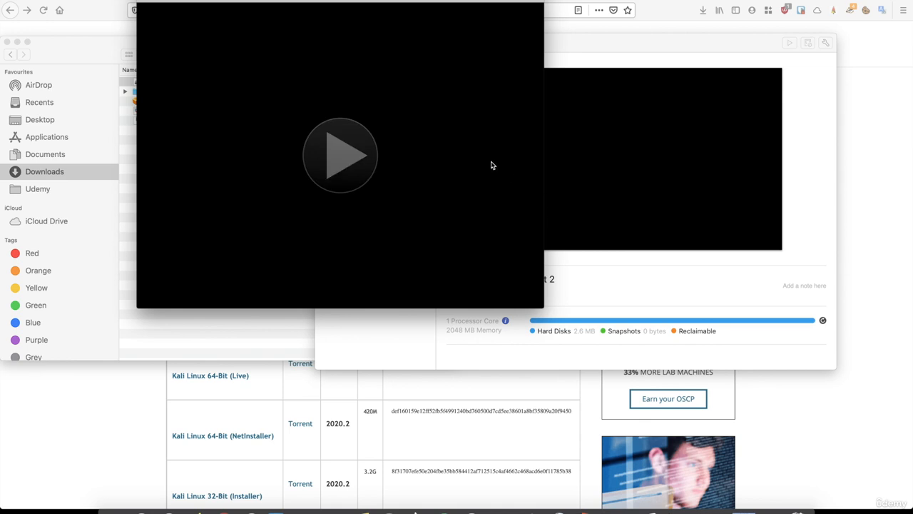
{"action": "left_click", "coordinate": [351, 157]}
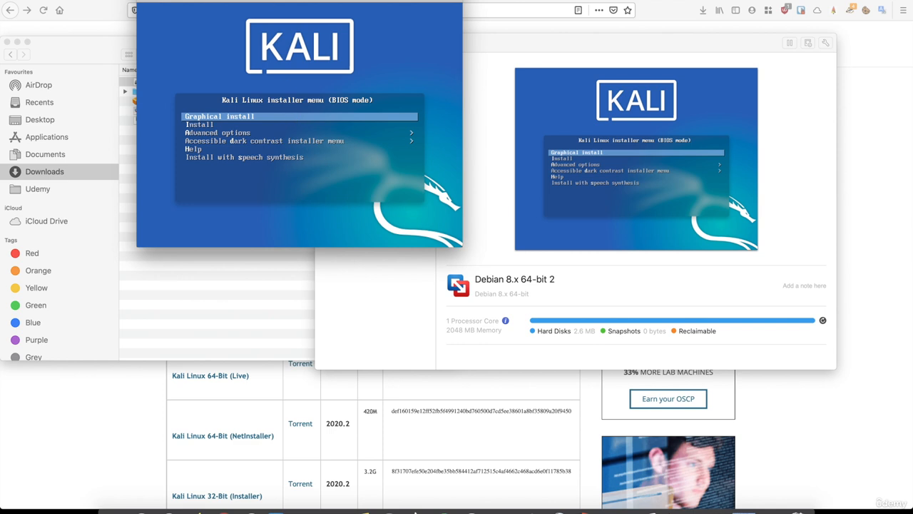
{"action": "left_click_drag", "start_coordinate": [282, 0], "coordinate": [430, 84]}
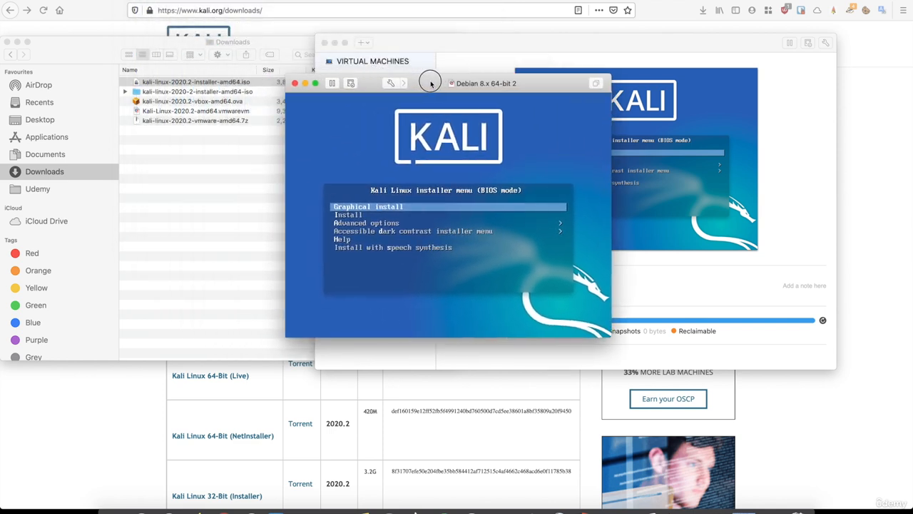
{"action": "left_click", "coordinate": [325, 43]}
- Launch the Kali graphical install with English language, United Kingdom location and British English keymap
{"action": "left_click", "coordinate": [366, 213]}
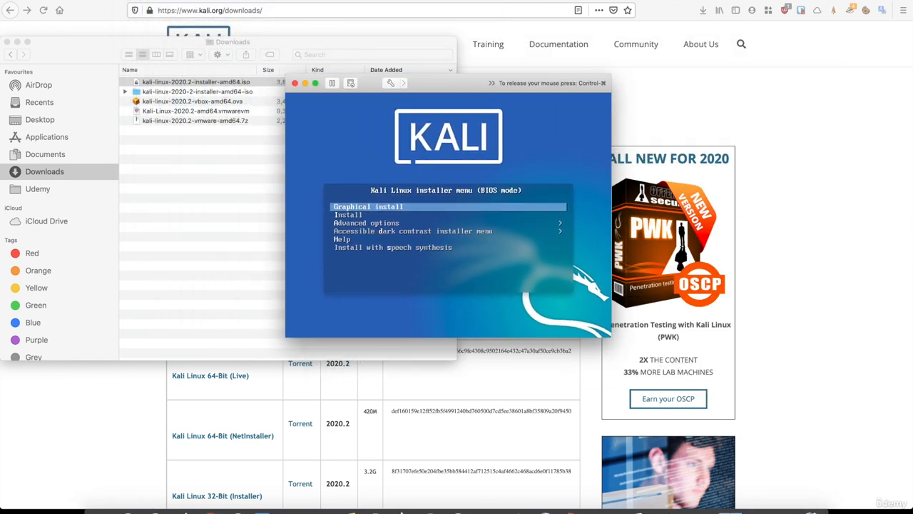
{"action": "key", "text": "Return"}
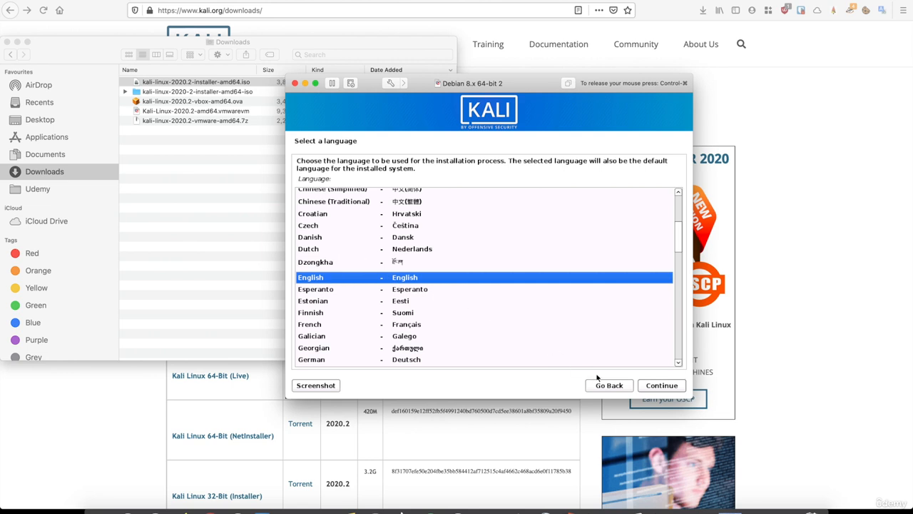
{"action": "left_click", "coordinate": [649, 389]}
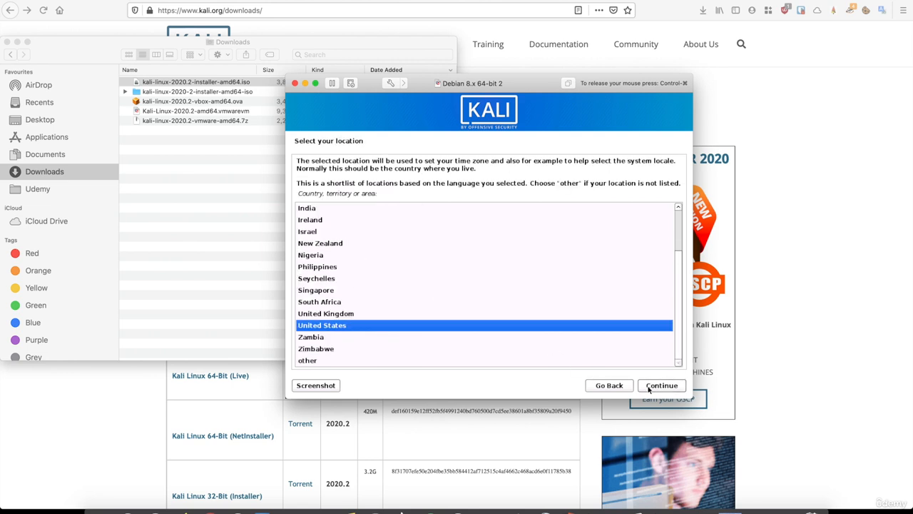
{"action": "left_click", "coordinate": [341, 313]}
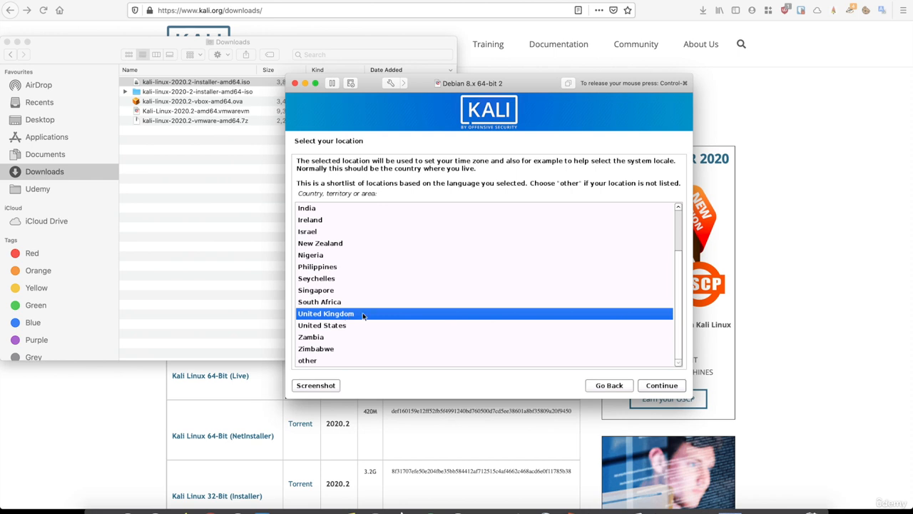
{"action": "left_click", "coordinate": [649, 391]}
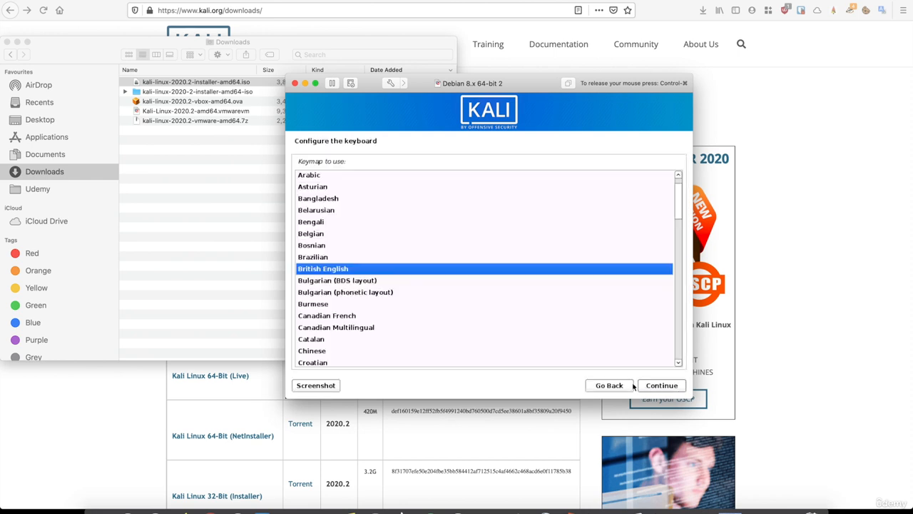
{"action": "left_click", "coordinate": [648, 387]}
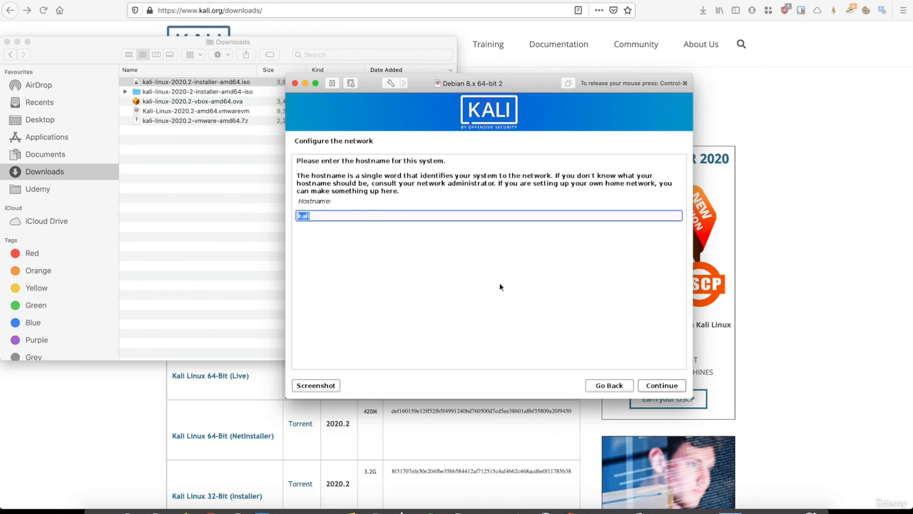
- Keep the hostname kali and enter kali as the domain name
{"action": "left_click", "coordinate": [667, 390]}
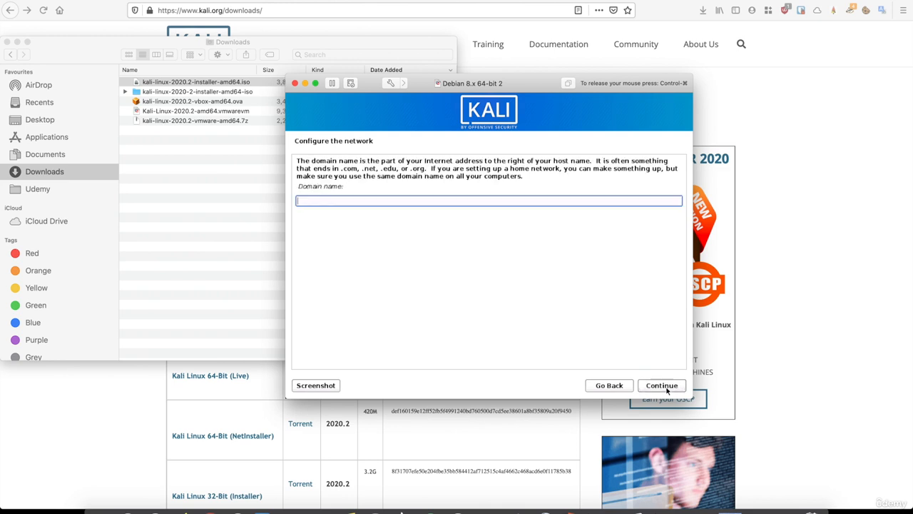
{"action": "type", "text": "kali"}
- Confirm the kali domain name and enter the new user's full name
{"action": "left_click", "coordinate": [664, 386]}
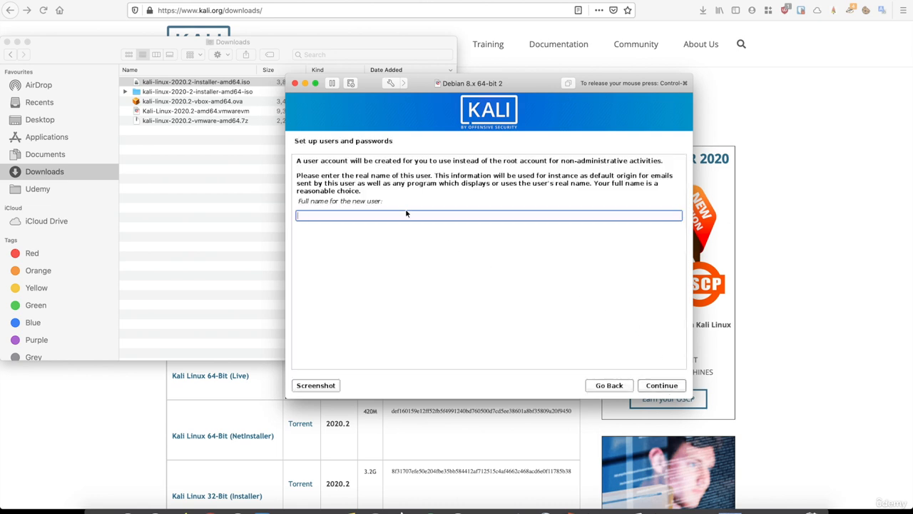
{"action": "type", "text": "hackeracademy"}
{"action": "left_click", "coordinate": [666, 391]}
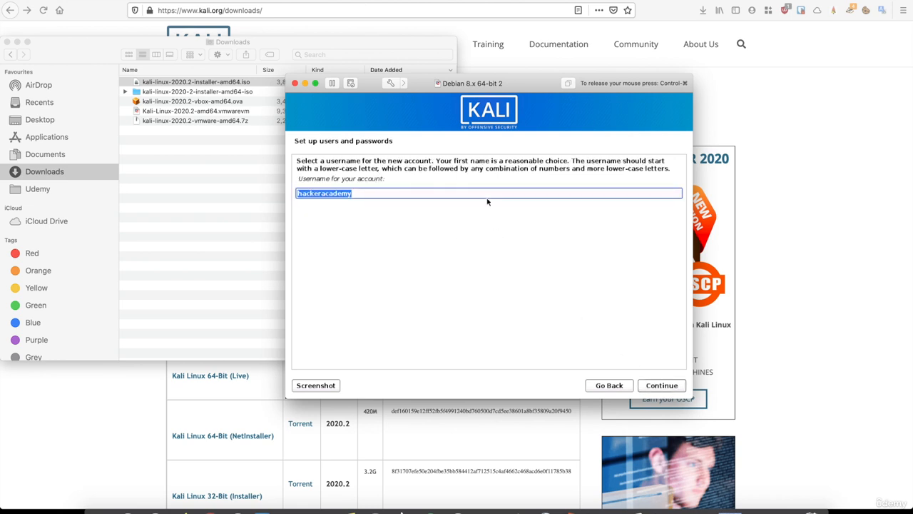
- Accept the suggested username, then set and confirm the account password
{"action": "left_click", "coordinate": [662, 390]}
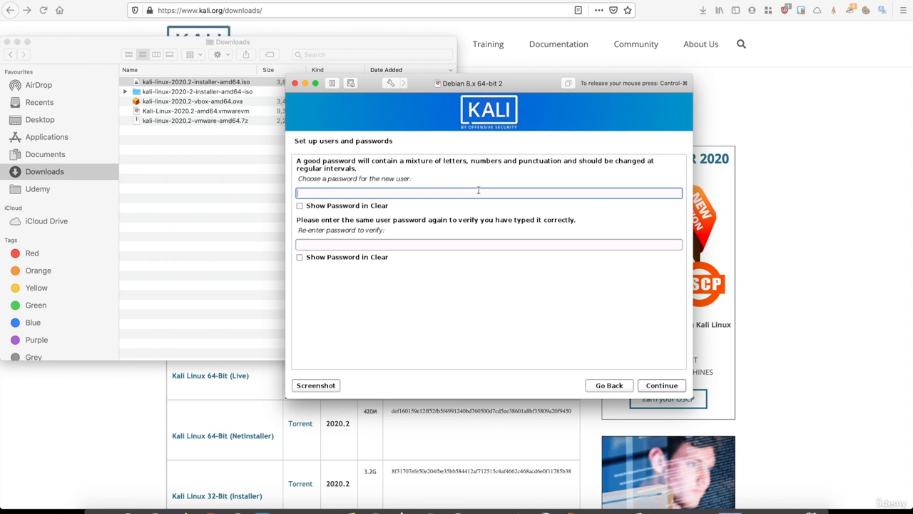
{"action": "type", "text": "kali"}
{"action": "key", "text": "Tab"}
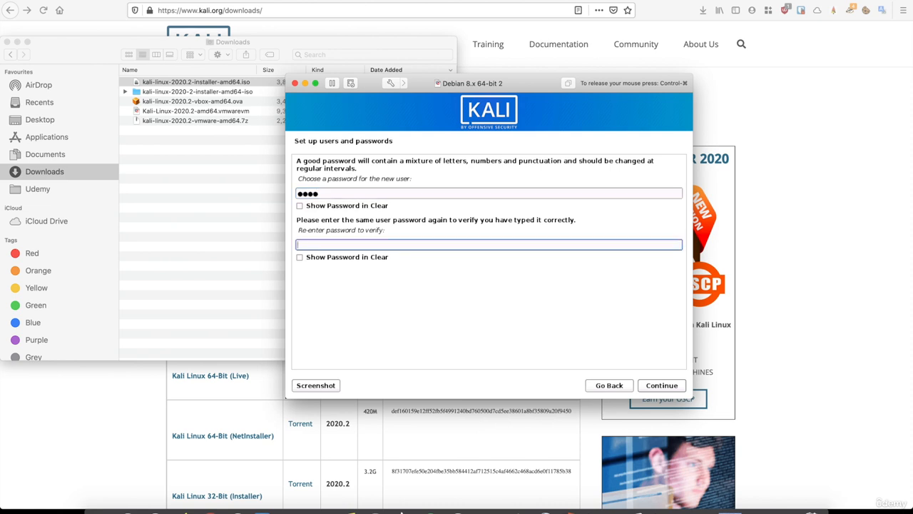
{"action": "type", "text": "kali"}
{"action": "left_click", "coordinate": [666, 390]}
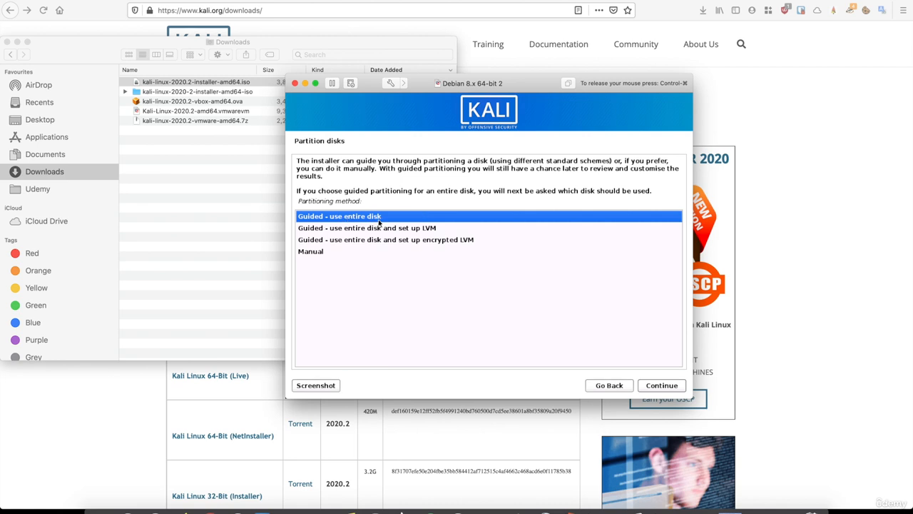
- Guided-partition the whole 21.5 GB disk as one partition and write the changes to disk
{"action": "left_click", "coordinate": [649, 386]}
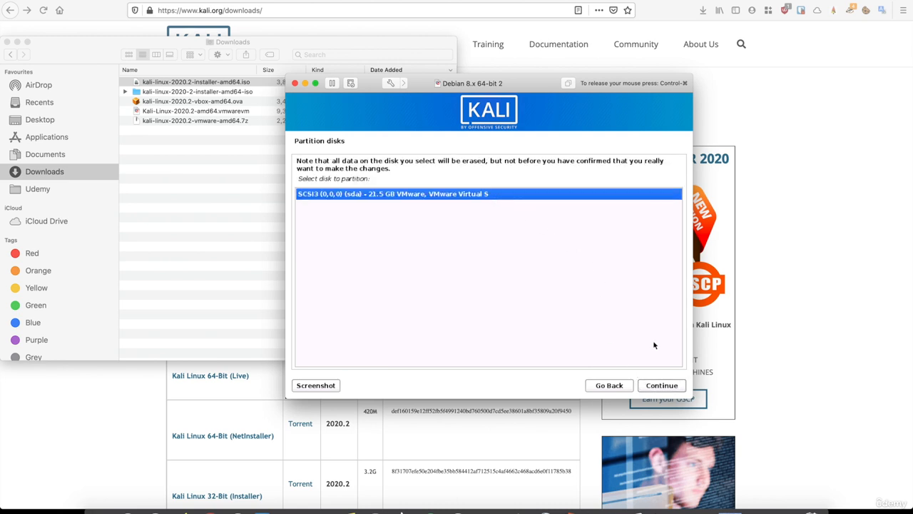
{"action": "left_click", "coordinate": [660, 387]}
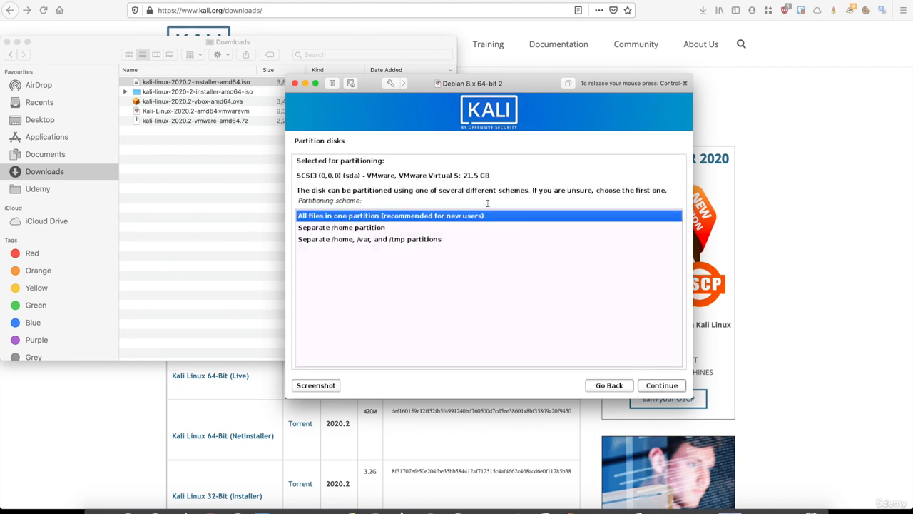
{"action": "left_click", "coordinate": [661, 385]}
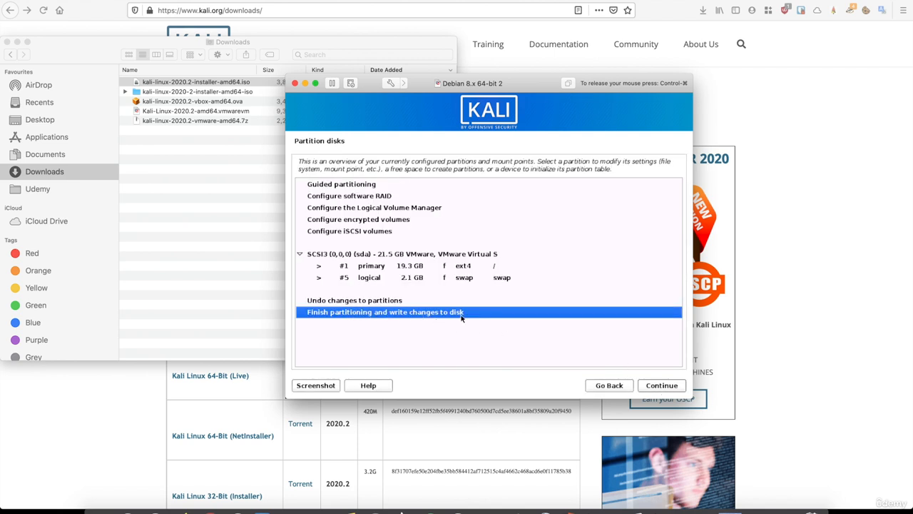
{"action": "left_click", "coordinate": [663, 385]}
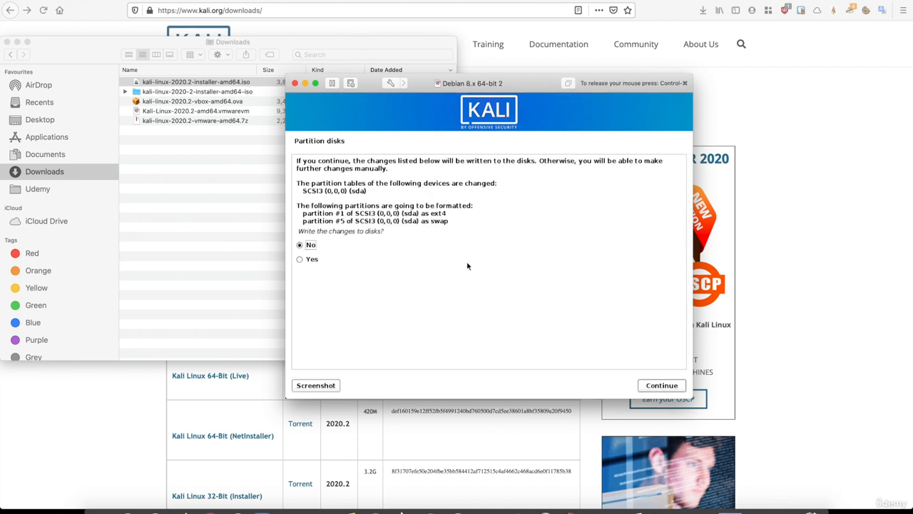
{"action": "left_click", "coordinate": [299, 260]}
{"action": "left_click", "coordinate": [657, 392]}
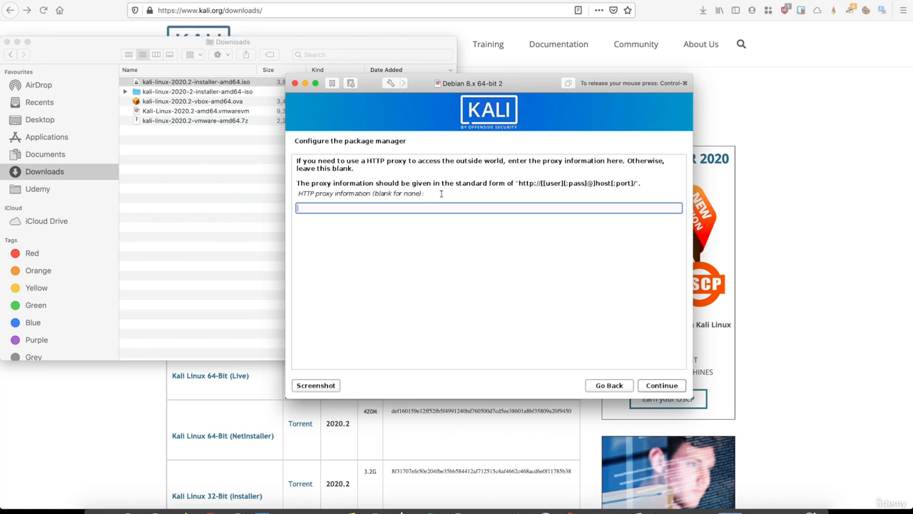
- Continue past the HTTP proxy prompt with the proxy field left blank
{"action": "left_click", "coordinate": [662, 386]}
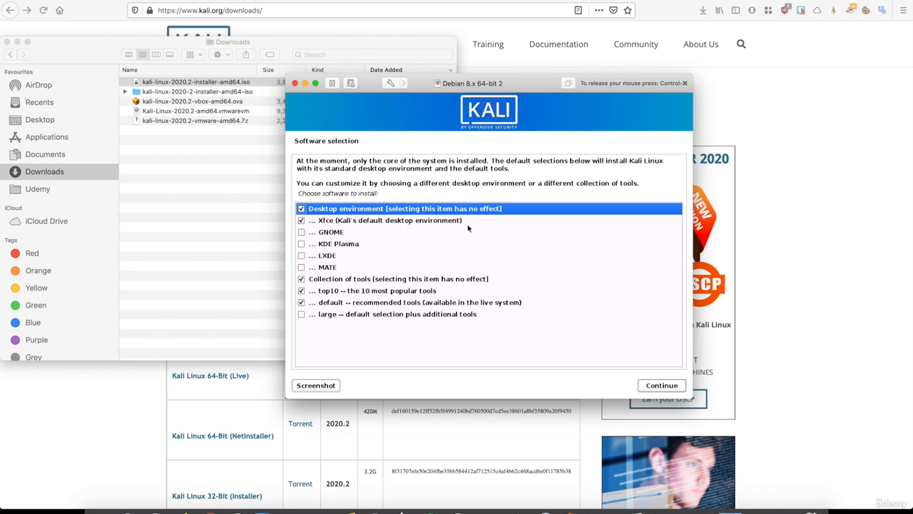
- Install the default Xfce desktop, top10 and default tools software selection
{"action": "left_click", "coordinate": [657, 388]}
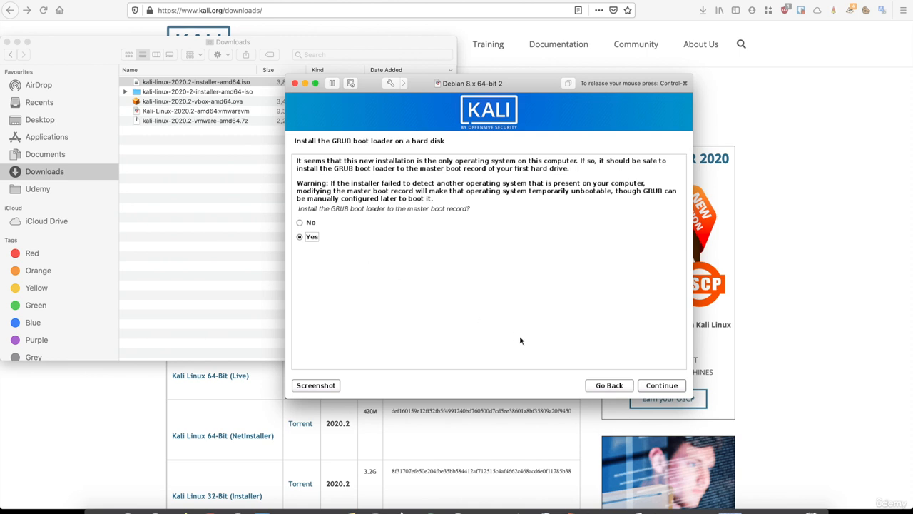
- Install the GRUB boot loader to the master boot record on /dev/sda
{"action": "left_click", "coordinate": [662, 389]}
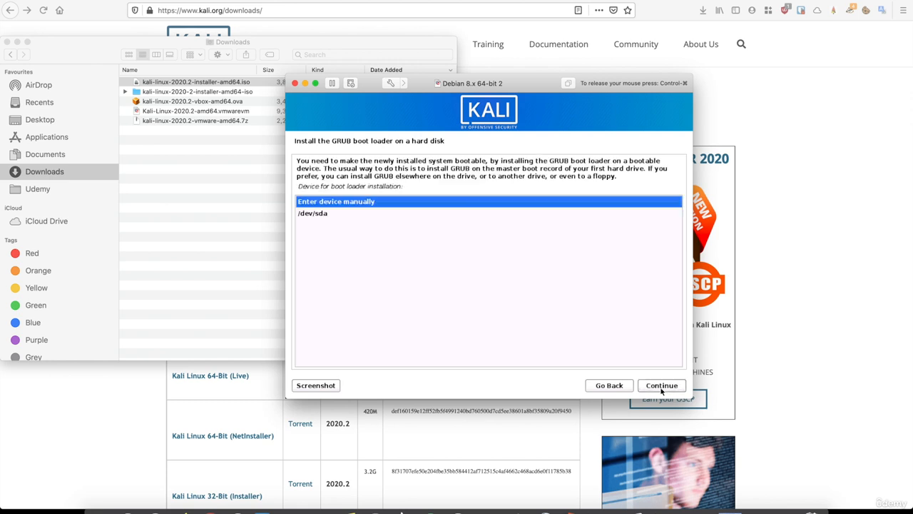
{"action": "left_click", "coordinate": [316, 213]}
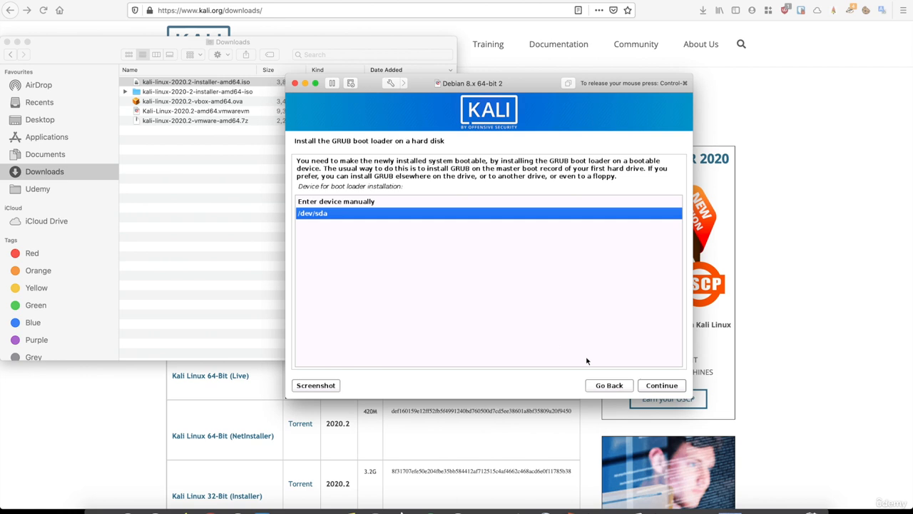
{"action": "left_click", "coordinate": [656, 386]}
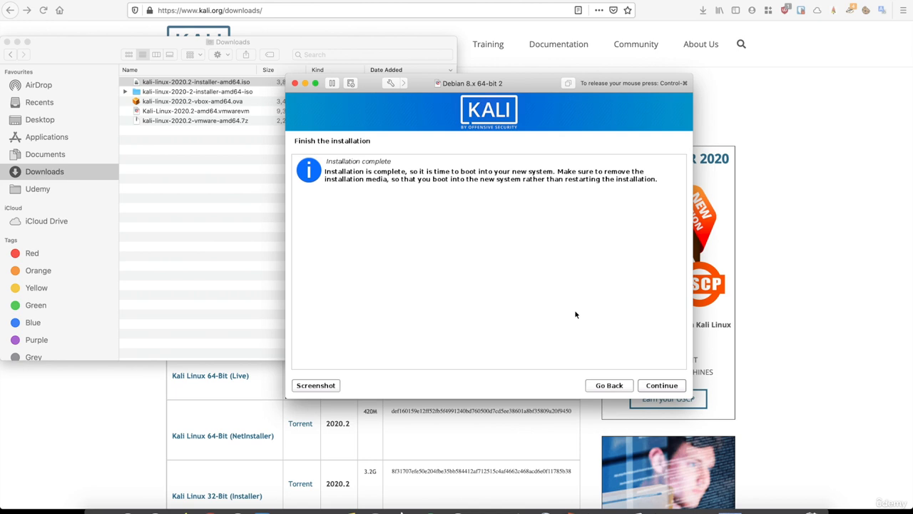
- Finish the installation, reboot, and log in with the new user's username and password
{"action": "left_click", "coordinate": [651, 385]}
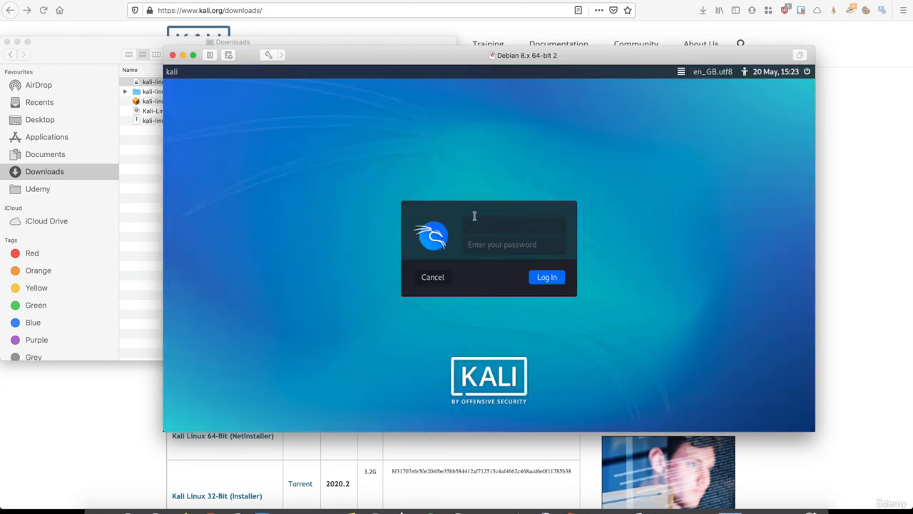
{"action": "type", "text": "hackeracademy"}
{"action": "key", "text": "Tab"}
{"action": "key", "text": "Return"}
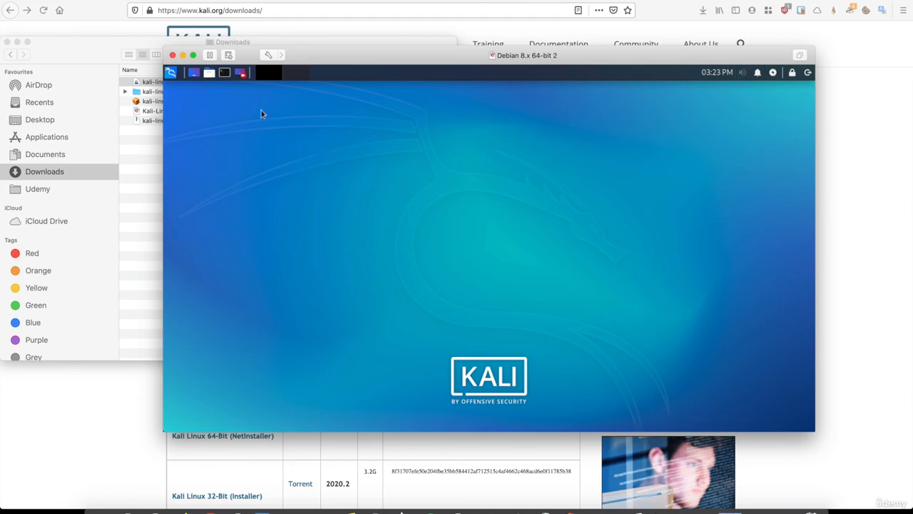
- Maximise the Kali VM window, then shut down Kali from the panel's power menu
{"action": "left_click", "coordinate": [318, 59]}
{"action": "double_click", "coordinate": [318, 60]}
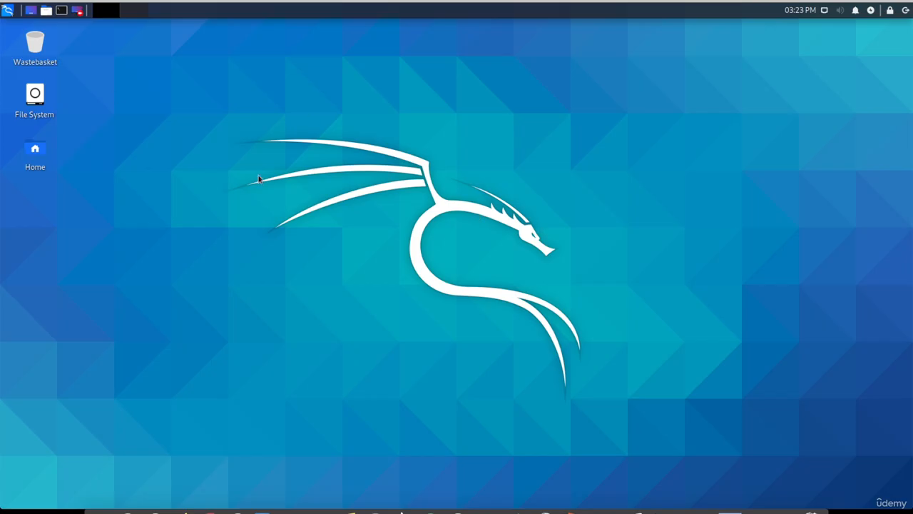
{"action": "left_click", "coordinate": [903, 10]}
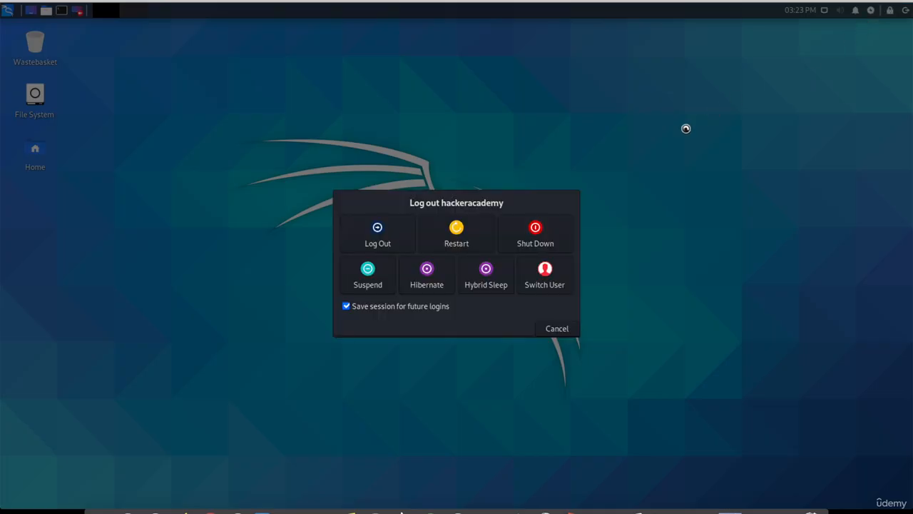
{"action": "left_click", "coordinate": [539, 227]}
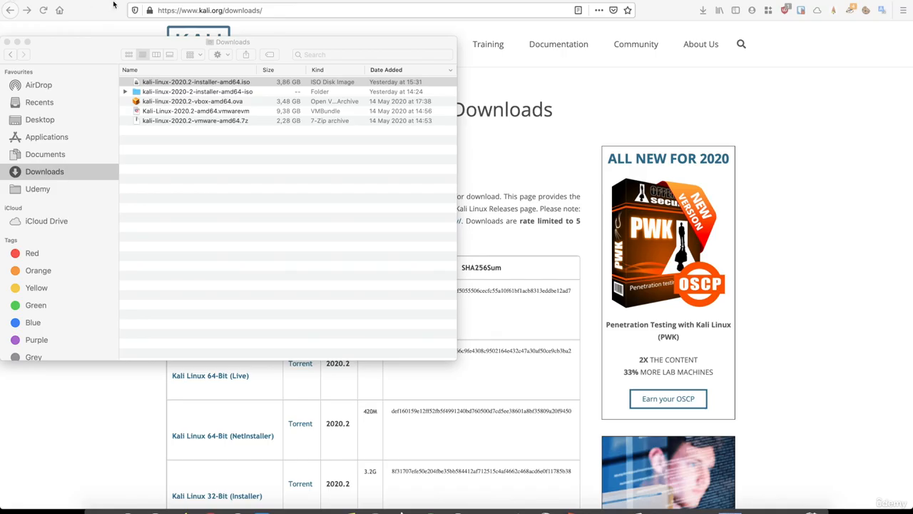
- Open the home Virtual Machines folder, sort by Date Modified, and select Debian 8.x 64-bit 2
{"action": "left_click", "coordinate": [45, 431]}
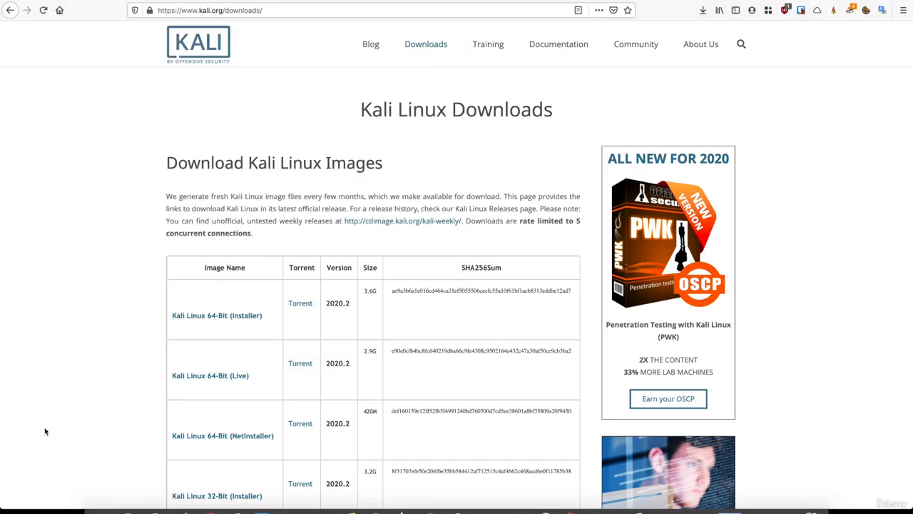
{"action": "left_click", "coordinate": [93, 502]}
{"action": "left_click", "coordinate": [127, 2]}
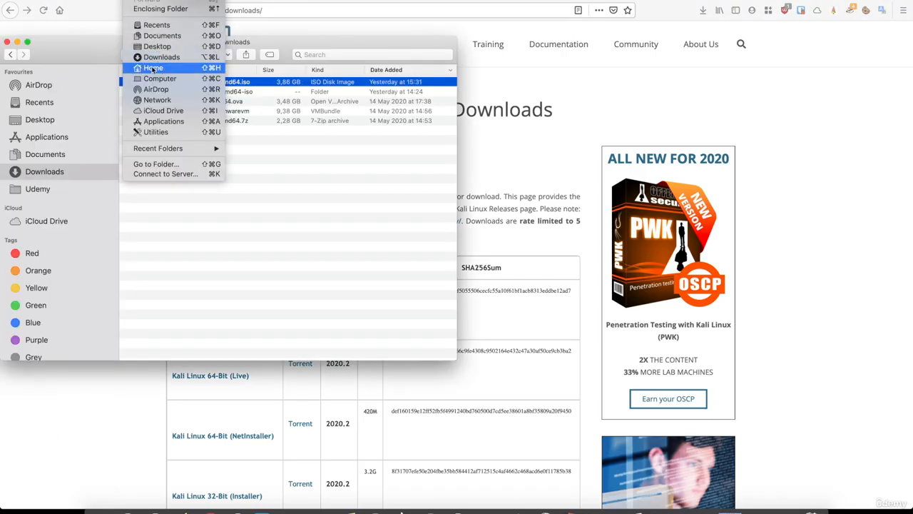
{"action": "left_click", "coordinate": [154, 67]}
{"action": "double_click", "coordinate": [153, 169]}
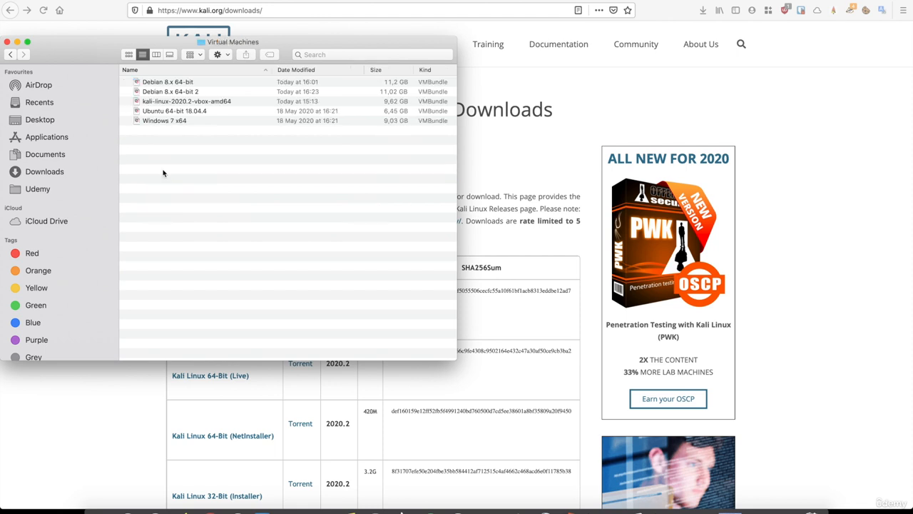
{"action": "left_click", "coordinate": [289, 71]}
{"action": "left_click", "coordinate": [176, 83]}
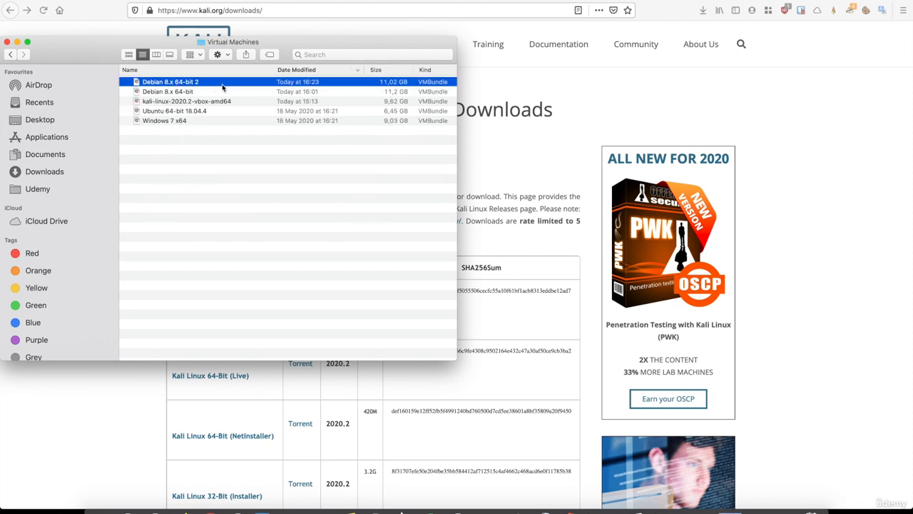